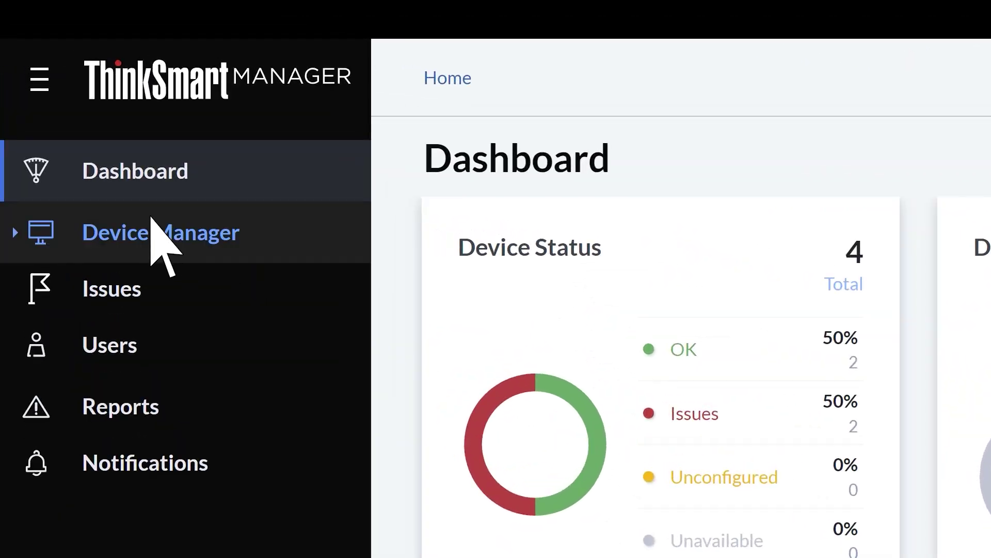
Step: Expand Device Manager in the sidebar to show Devices and Bulk Restart
{"action": "left_click", "coordinate": [151, 219]}
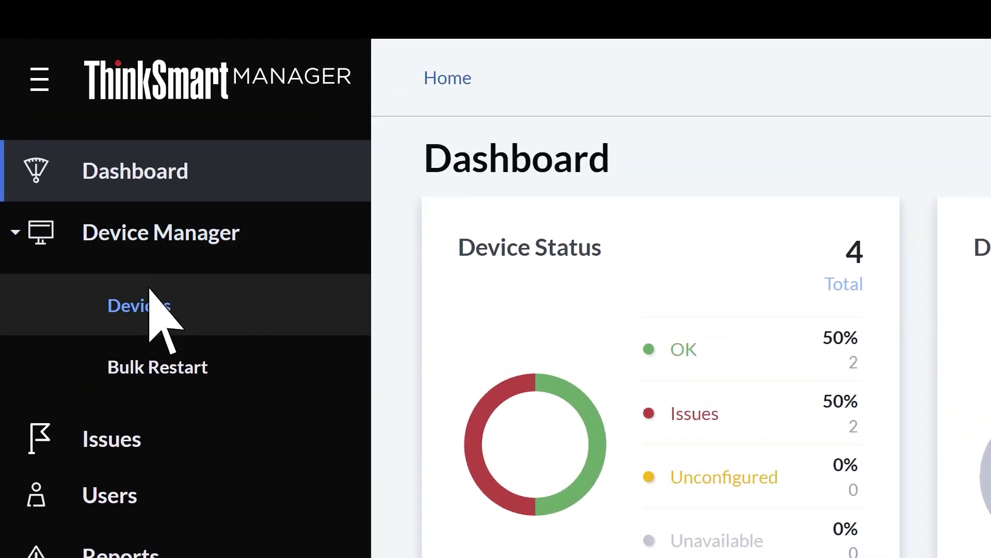
Step: Review Room GSZ_AutoUpdt's Configuration and Update details on the Devices page, then close them
{"action": "left_click", "coordinate": [150, 304]}
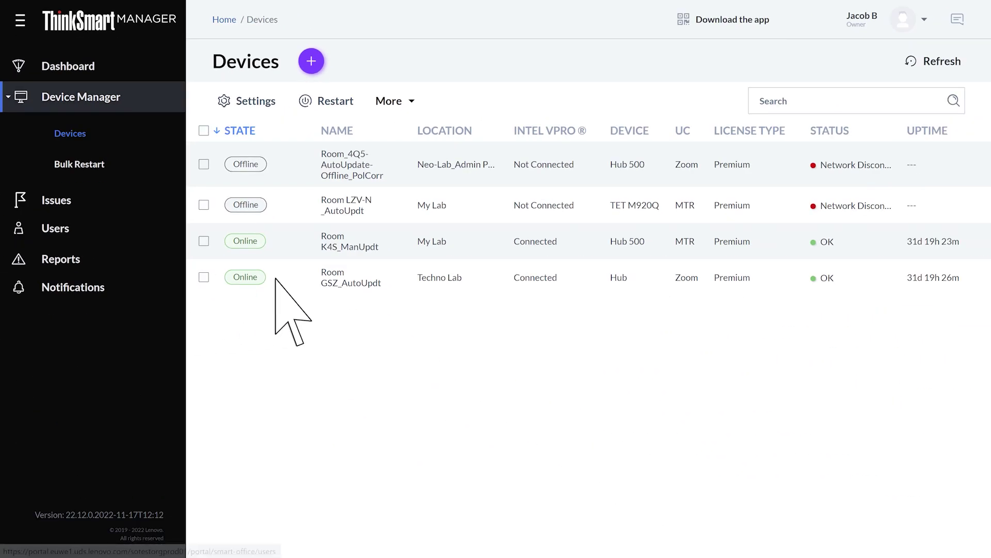
{"action": "left_click", "coordinate": [349, 280]}
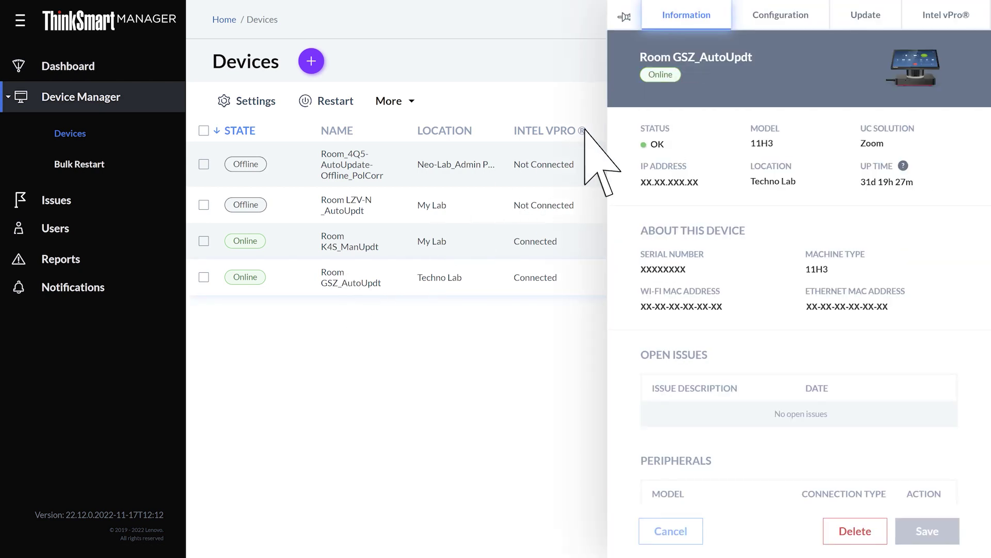
{"action": "left_click", "coordinate": [782, 19]}
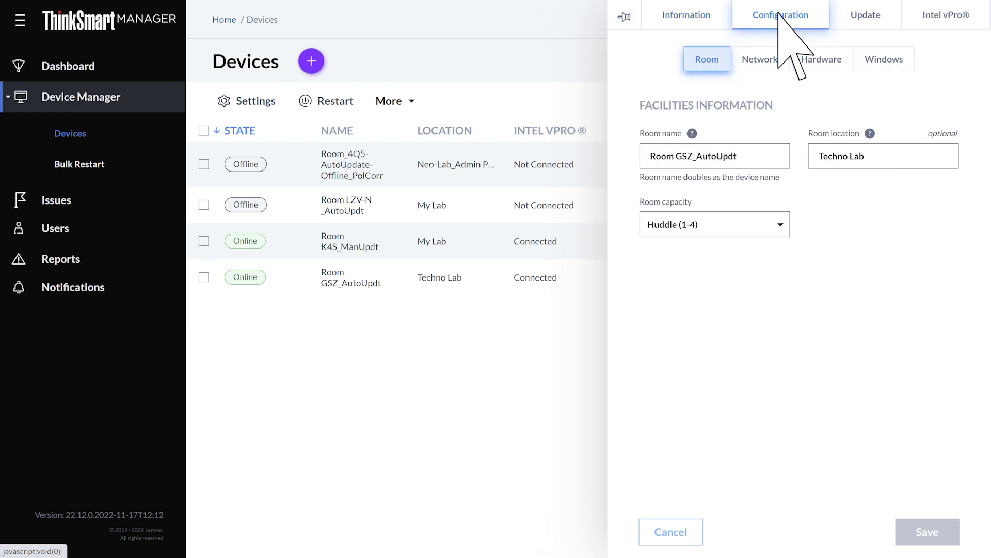
{"action": "left_click", "coordinate": [866, 17]}
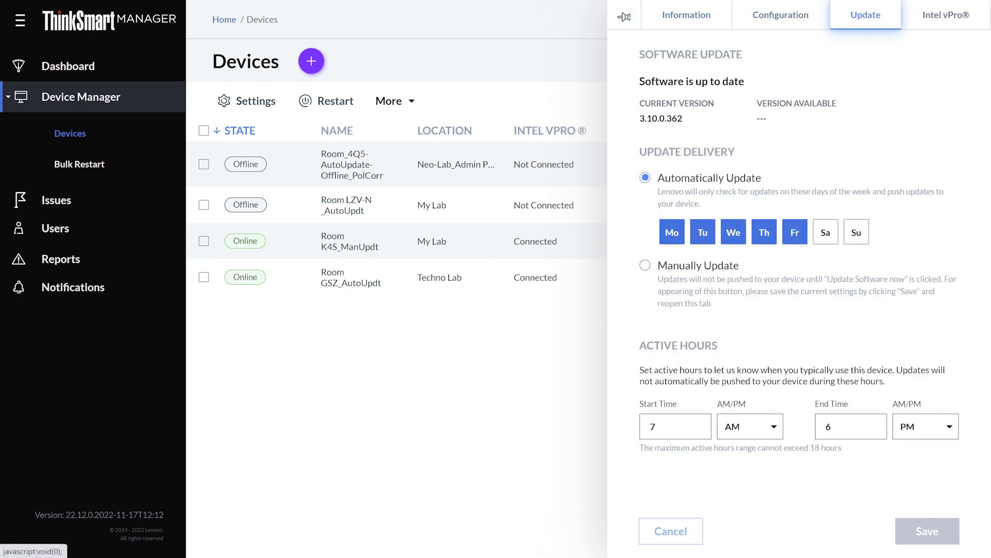
{"action": "key", "text": "Escape"}
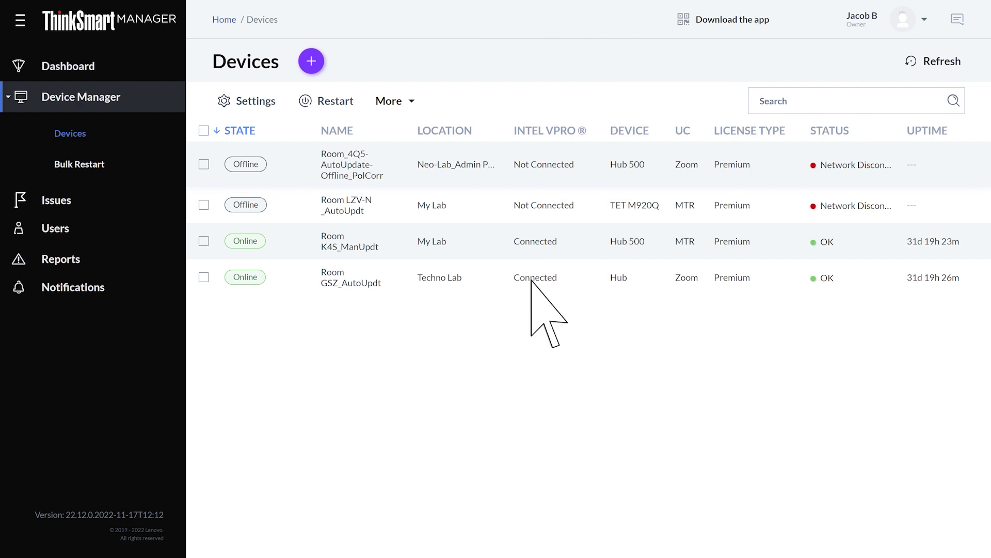
{"action": "left_click", "coordinate": [337, 59]}
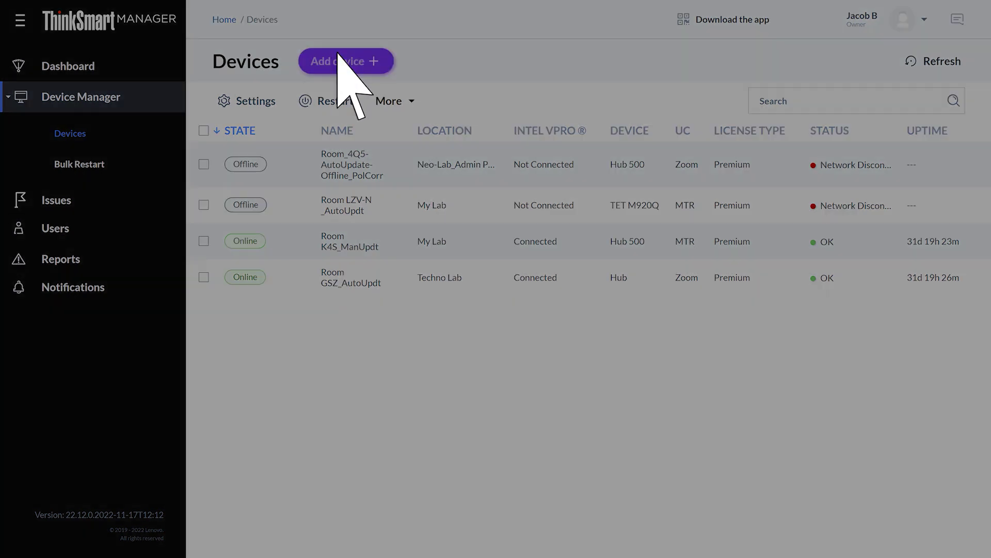
{"action": "left_click", "coordinate": [266, 275]}
{"action": "left_click", "coordinate": [724, 375]}
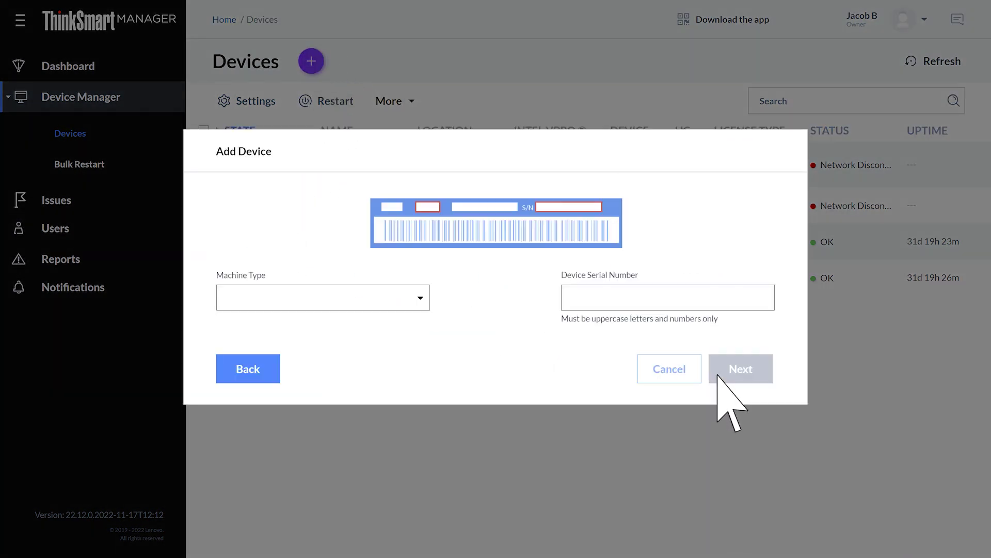
{"action": "left_click", "coordinate": [324, 298]}
{"action": "left_click", "coordinate": [256, 316]}
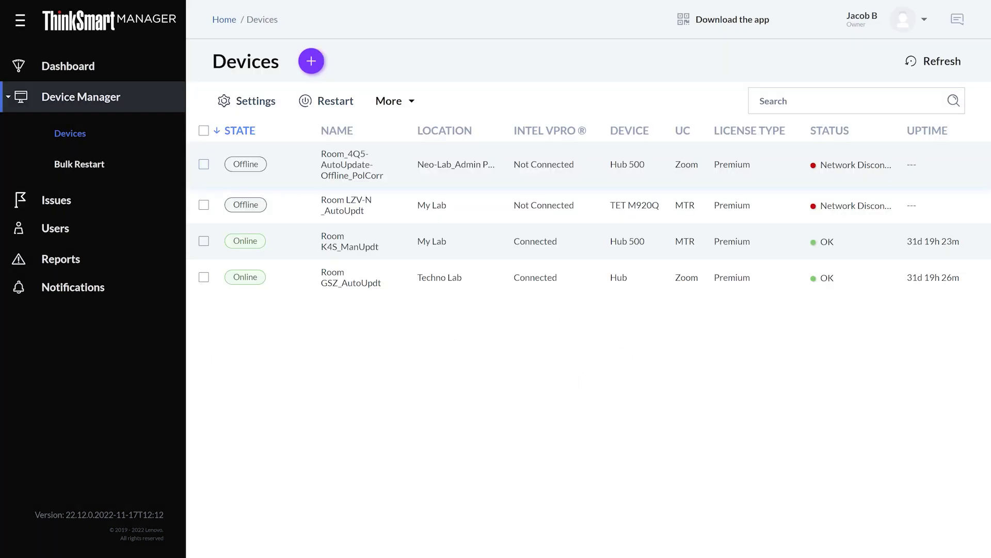
{"action": "left_click", "coordinate": [203, 164]}
{"action": "left_click", "coordinate": [395, 101]}
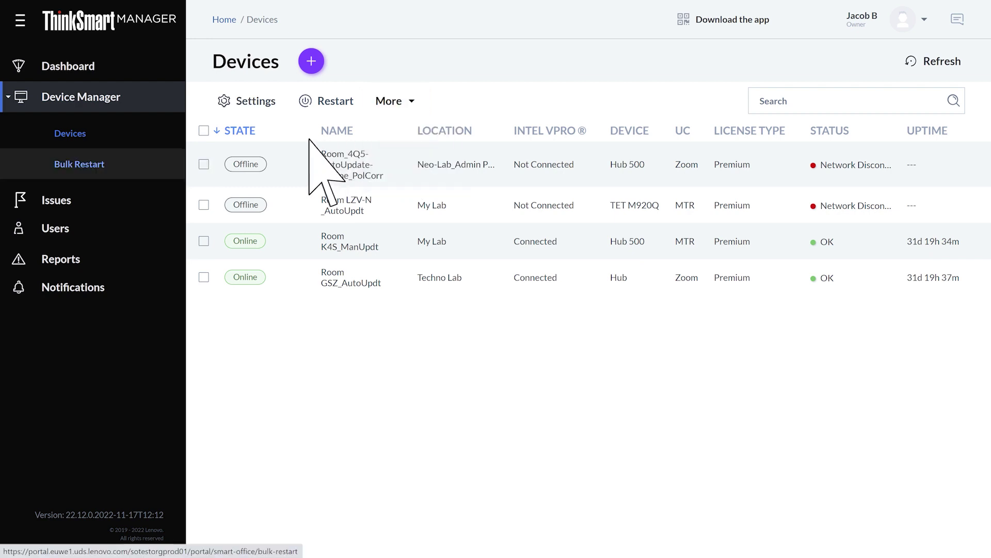
Step: Go to Bulk Restart and start creating a restart rule
{"action": "left_click", "coordinate": [79, 164]}
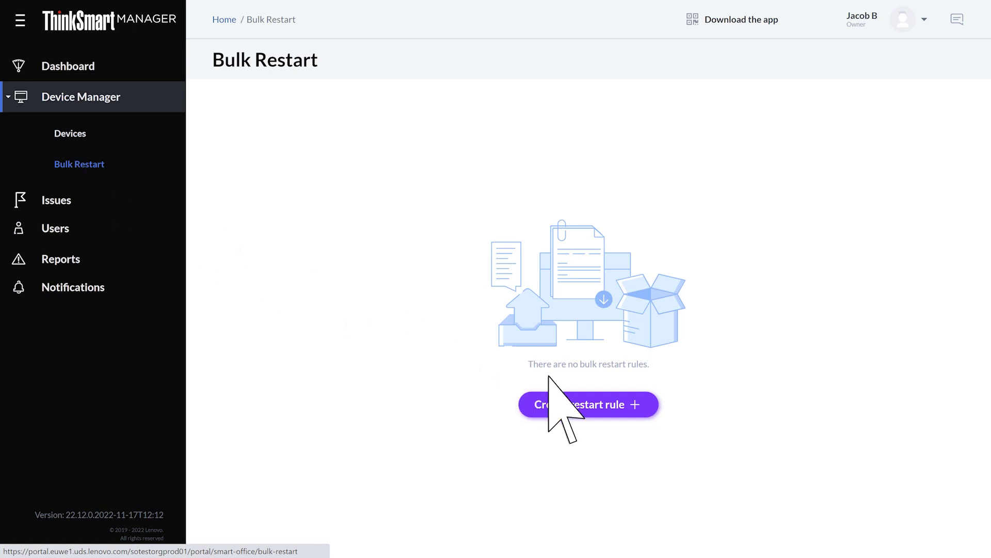
{"action": "left_click", "coordinate": [597, 404]}
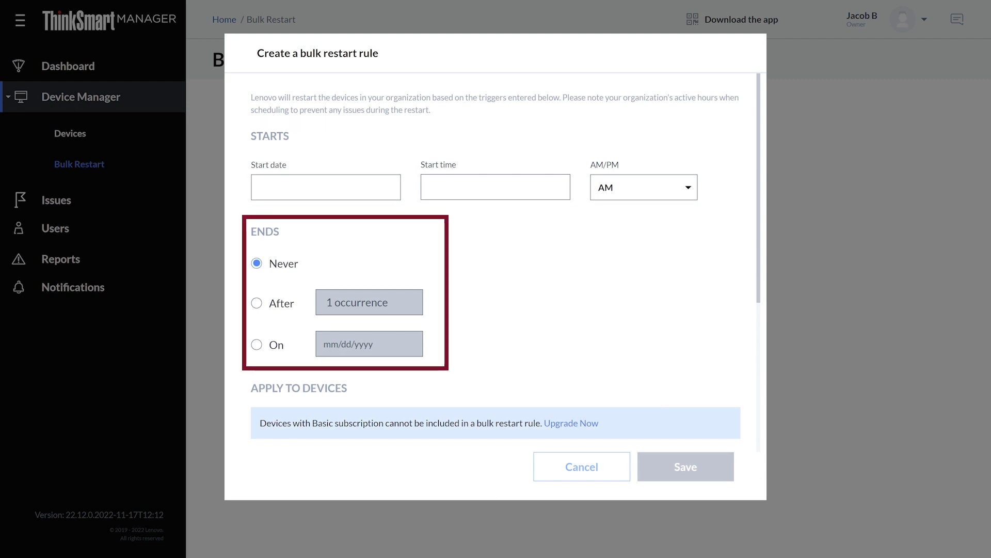
{"action": "scroll", "coordinate": [496, 311], "scroll_direction": "down", "scroll_amount": 5}
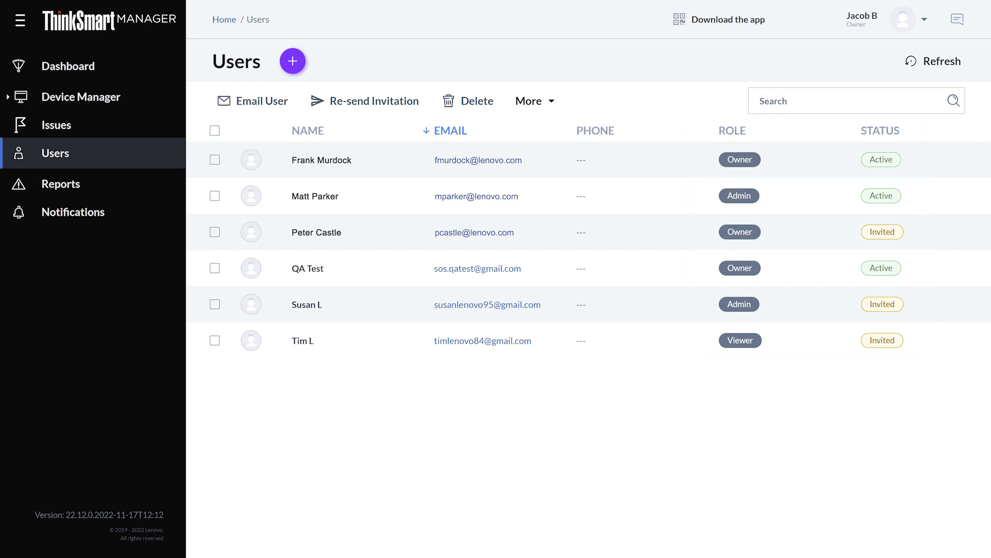
Step: Try deleting the QA Test user, then preview Invite a user's Bulk Invite option
{"action": "left_click", "coordinate": [214, 268]}
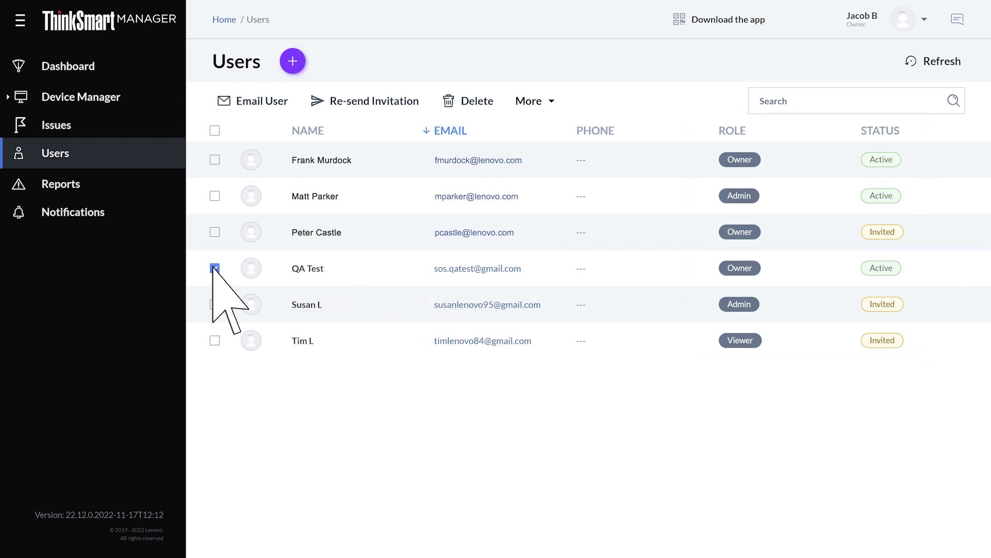
{"action": "left_click", "coordinate": [464, 101]}
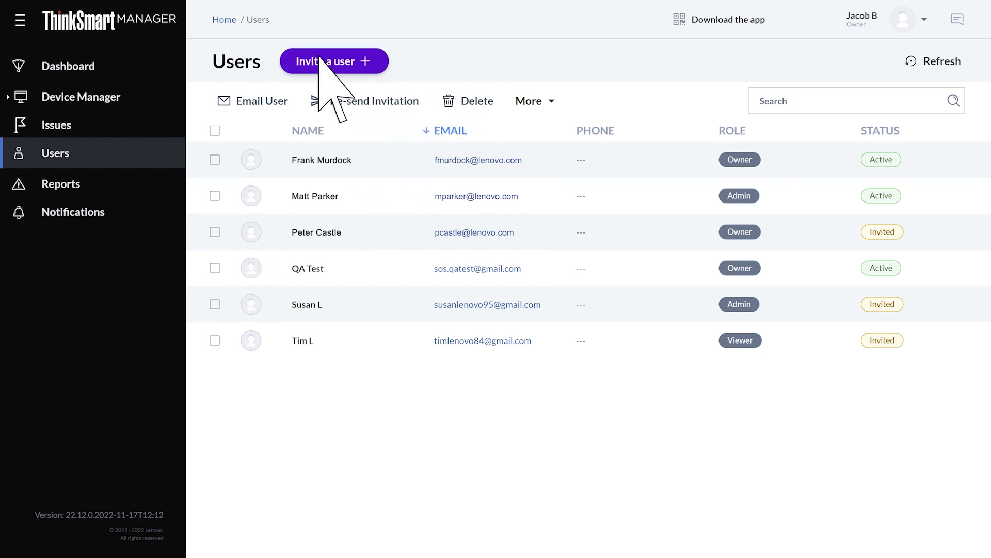
{"action": "left_click", "coordinate": [320, 62]}
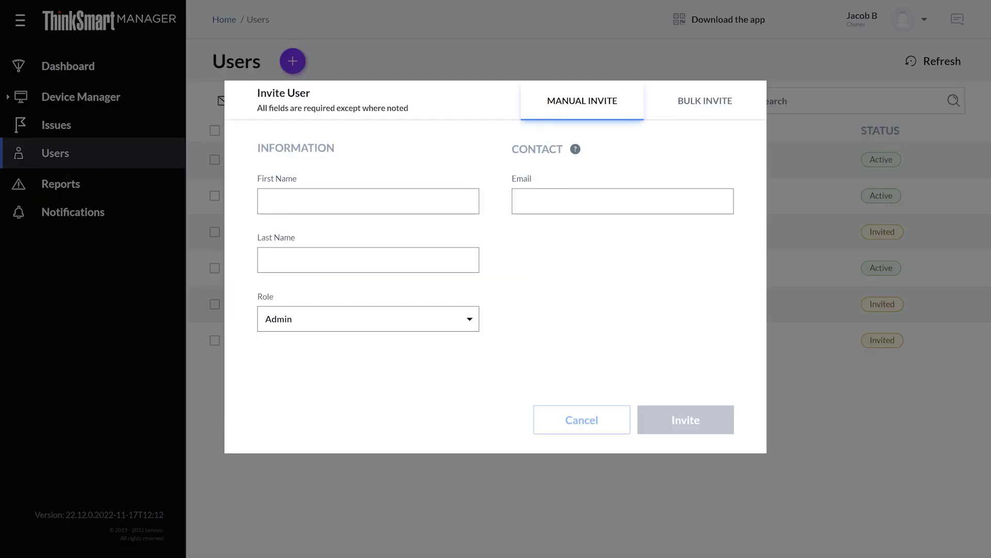
{"action": "left_click", "coordinate": [704, 101]}
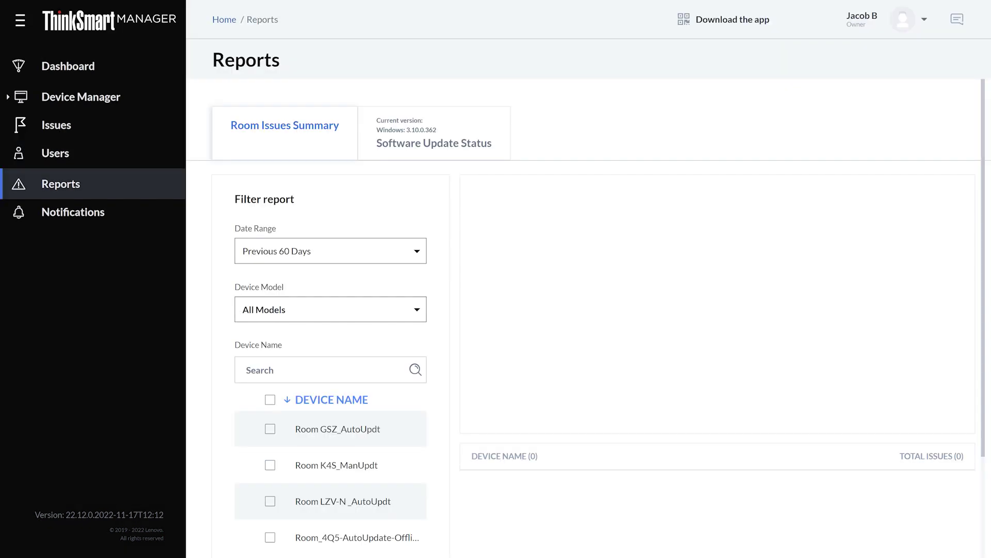
{"action": "scroll", "coordinate": [589, 309], "scroll_direction": "down", "scroll_amount": 3}
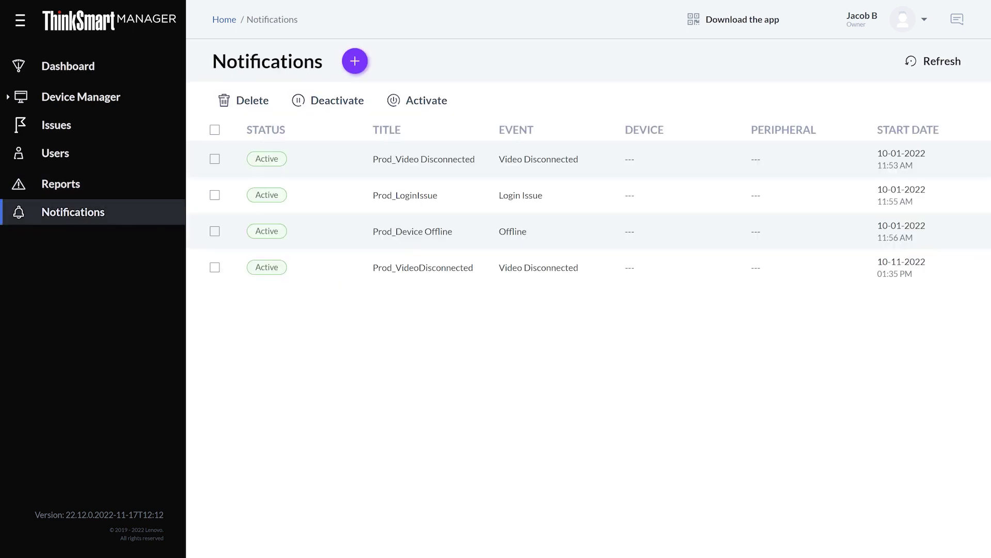
Step: Create a Test email notification for Offline, assign two users, and select Prod_Video Disconnected
{"action": "left_click", "coordinate": [403, 61]}
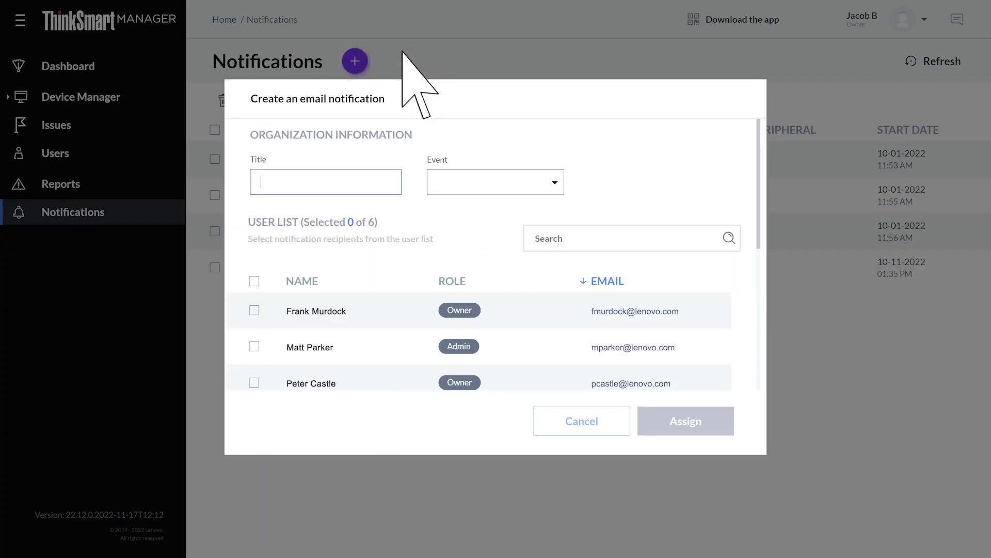
{"action": "type", "text": "Test"}
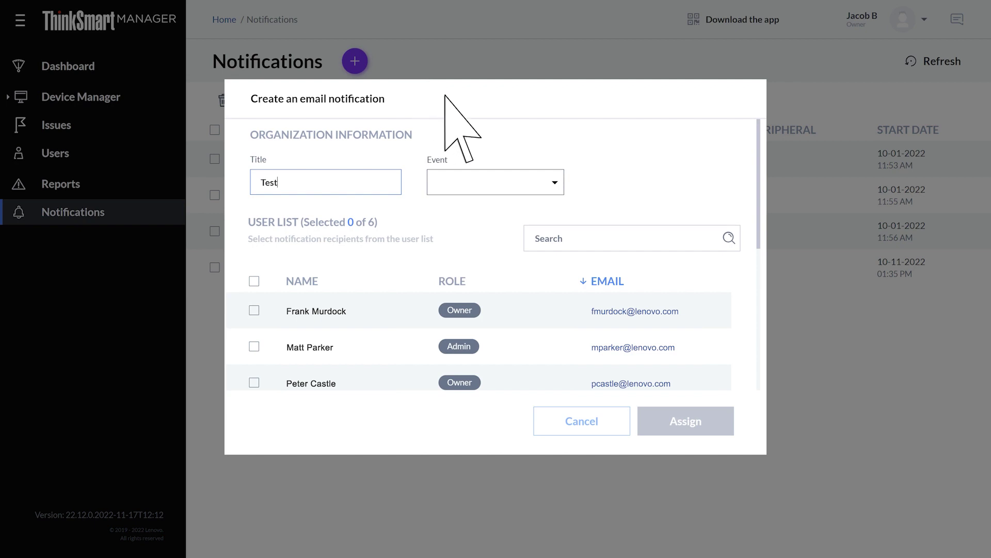
{"action": "left_click", "coordinate": [527, 180]}
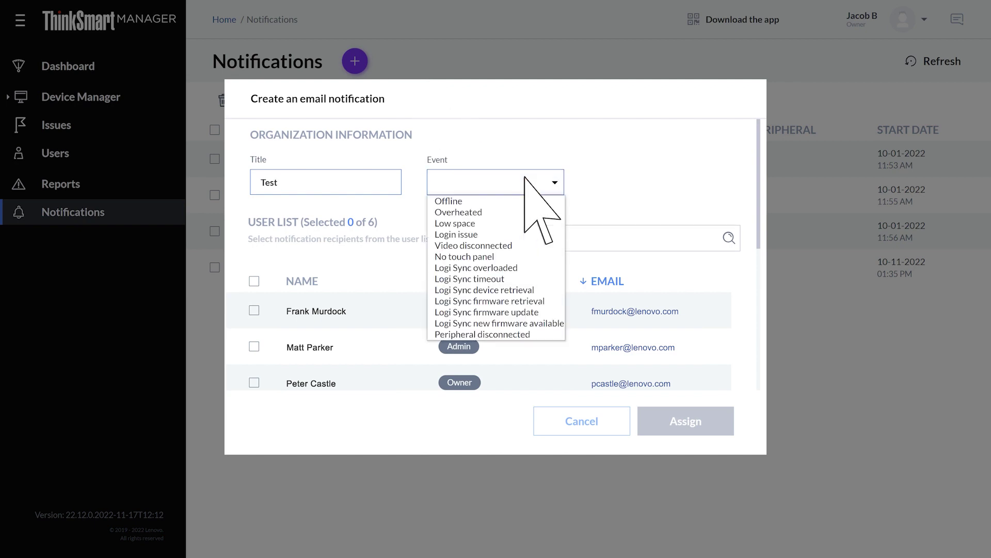
{"action": "left_click", "coordinate": [465, 195]}
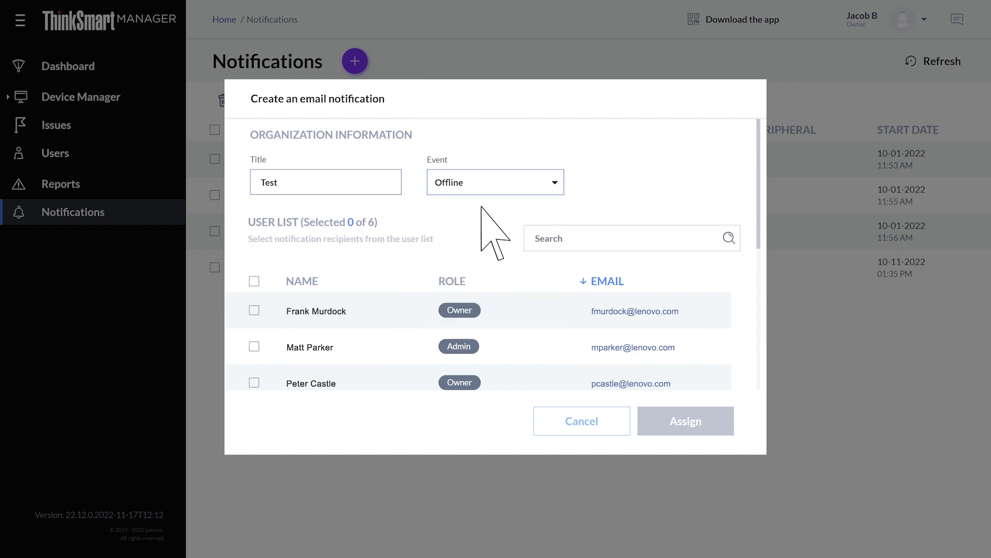
{"action": "left_click", "coordinate": [254, 346]}
{"action": "left_click", "coordinate": [254, 311]}
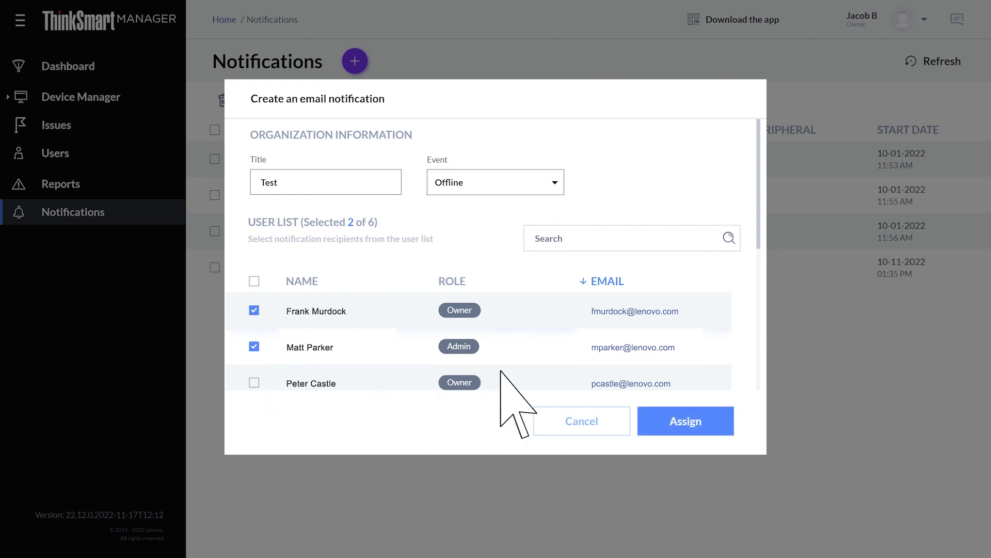
{"action": "left_click", "coordinate": [685, 421]}
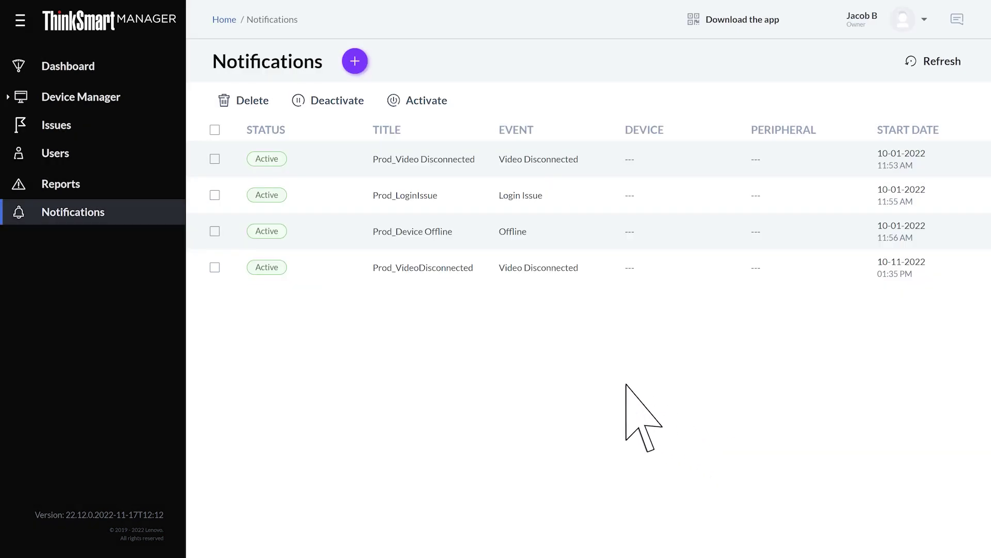
{"action": "left_click", "coordinate": [214, 159]}
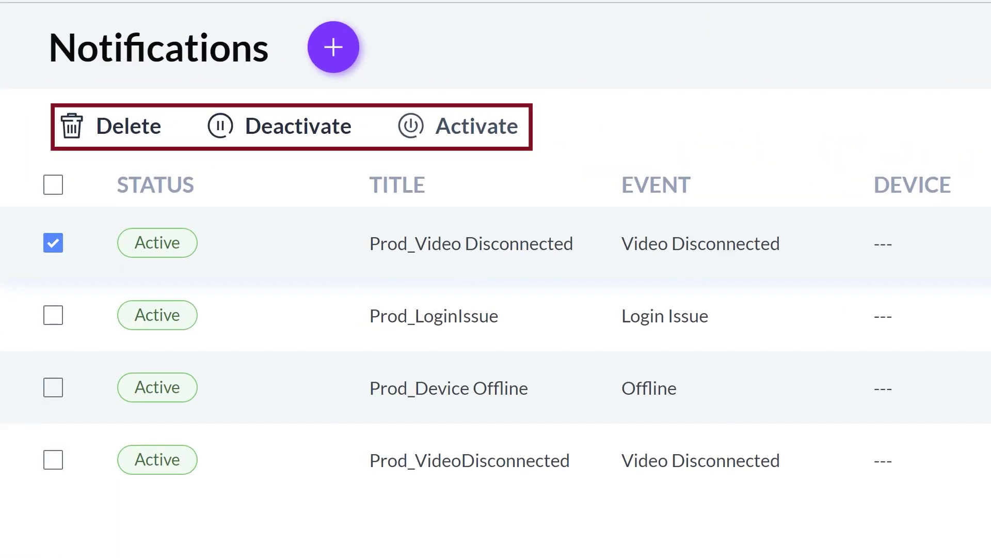